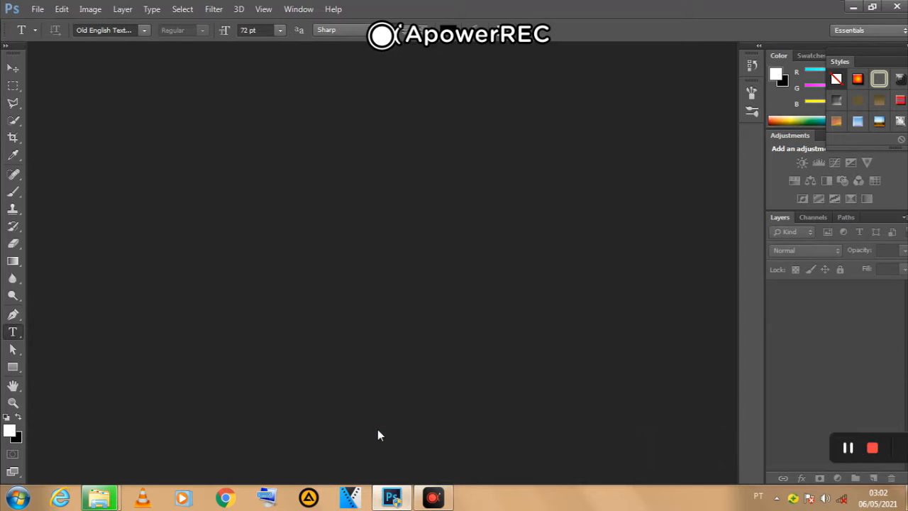
- Create a new 3 x 2 inch RGB document at 300 pixels/inch with a white background
left_click(37, 9)
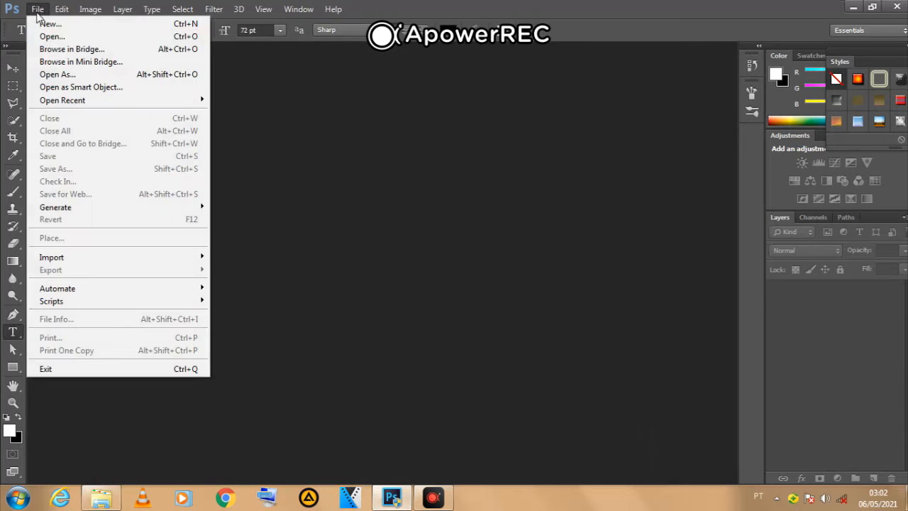
left_click(49, 25)
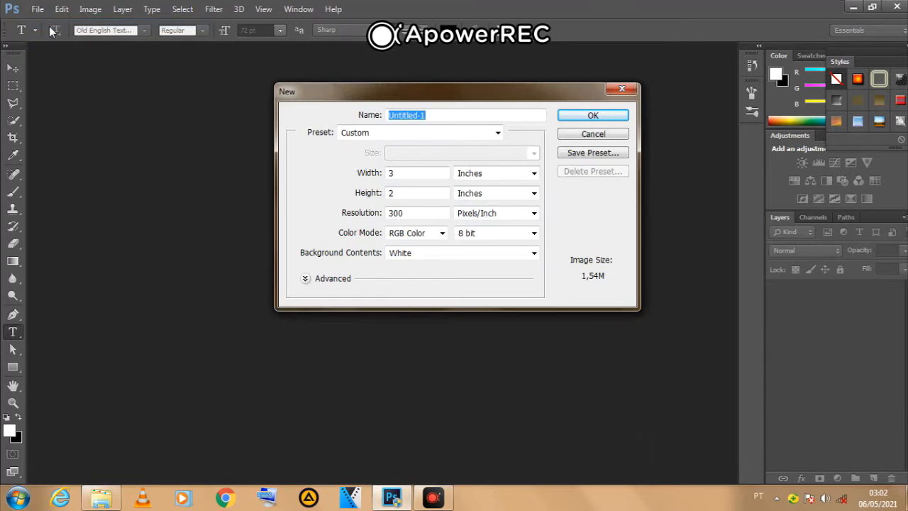
left_click(599, 118)
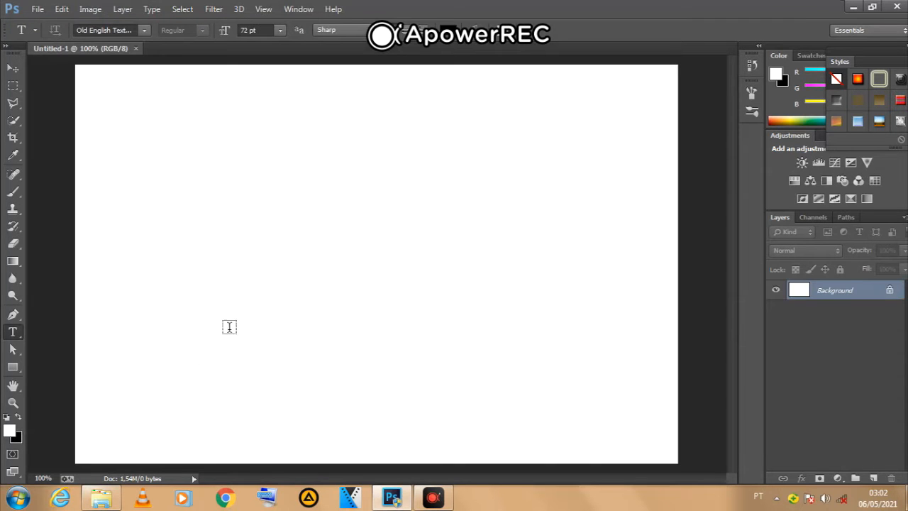
- Add the text "ouro" across the middle of the canvas in the 72 pt Old English font
left_click(219, 286)
type("o")
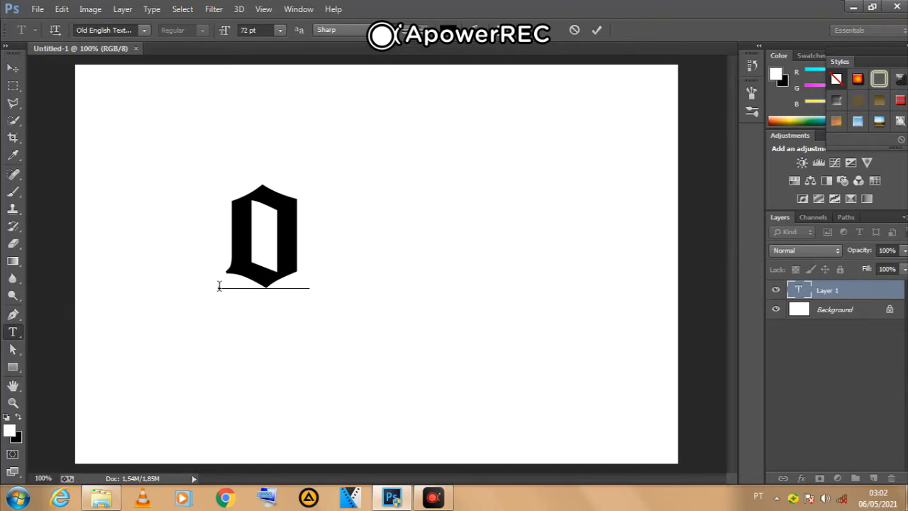
type("ur")
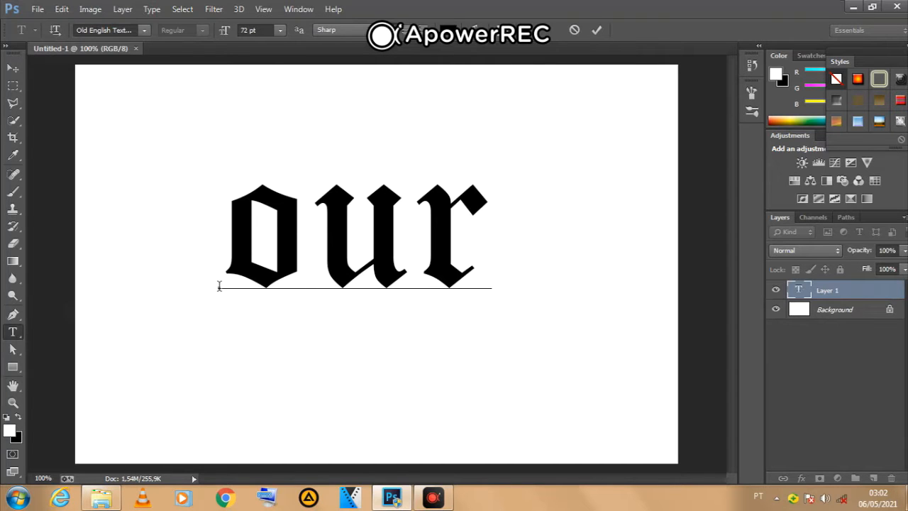
type("o")
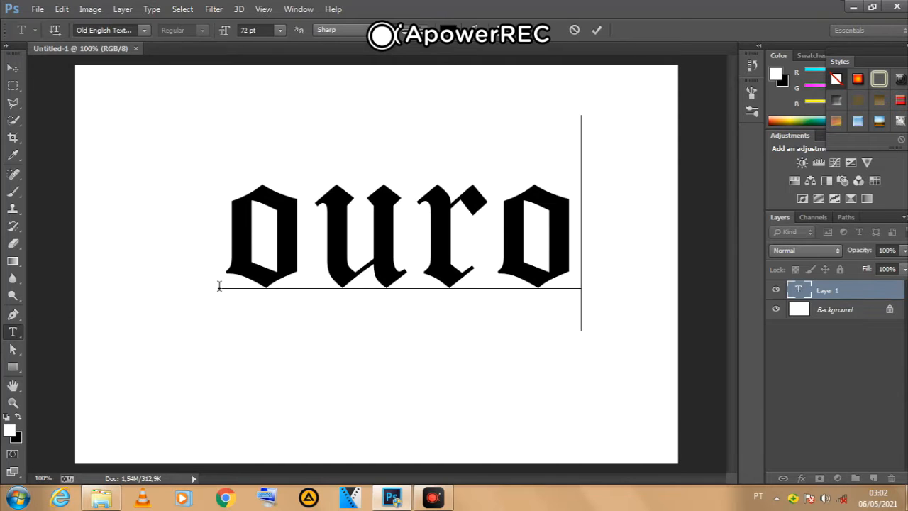
left_click(595, 30)
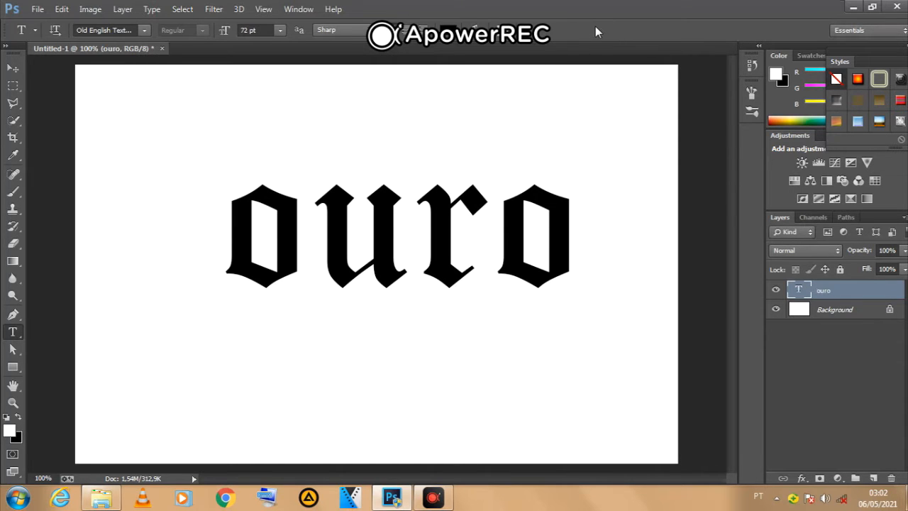
- Apply a Color Overlay layer style with colour #ffcc00 to the "ouro" text layer
double_click(859, 290)
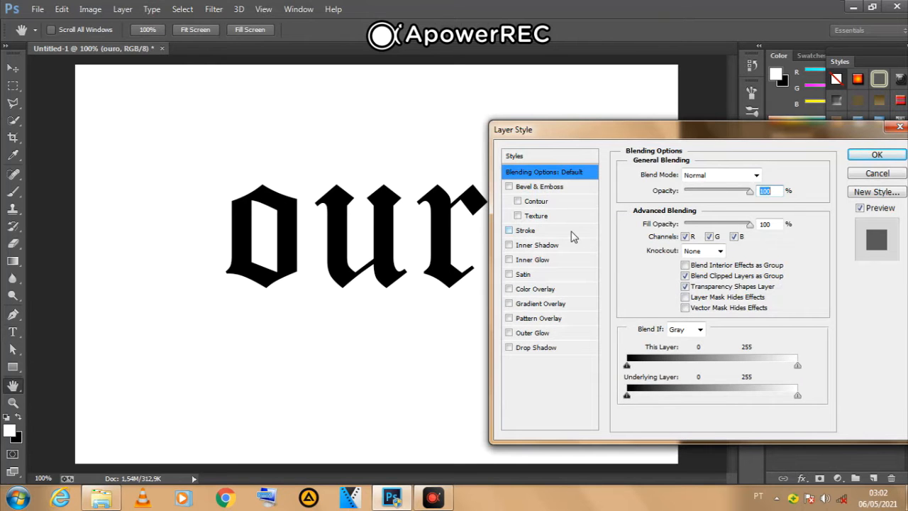
left_click(536, 292)
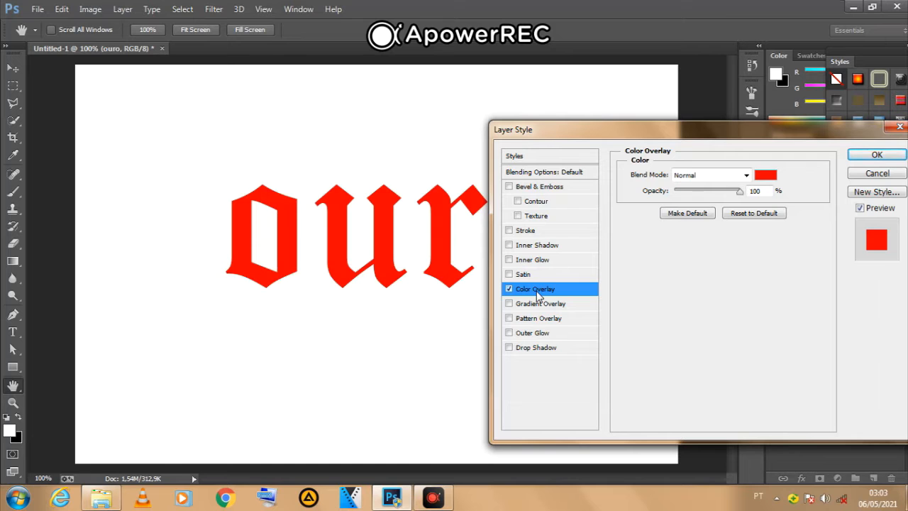
left_click(763, 176)
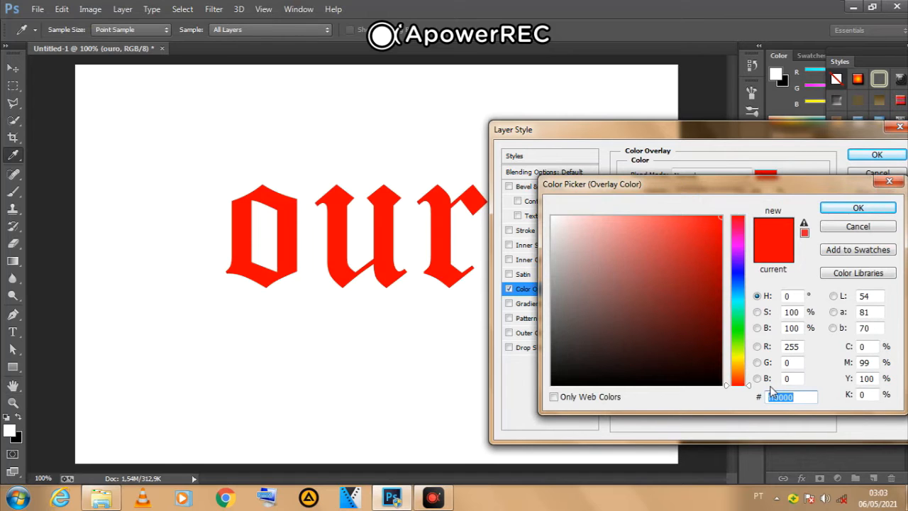
type("ff")
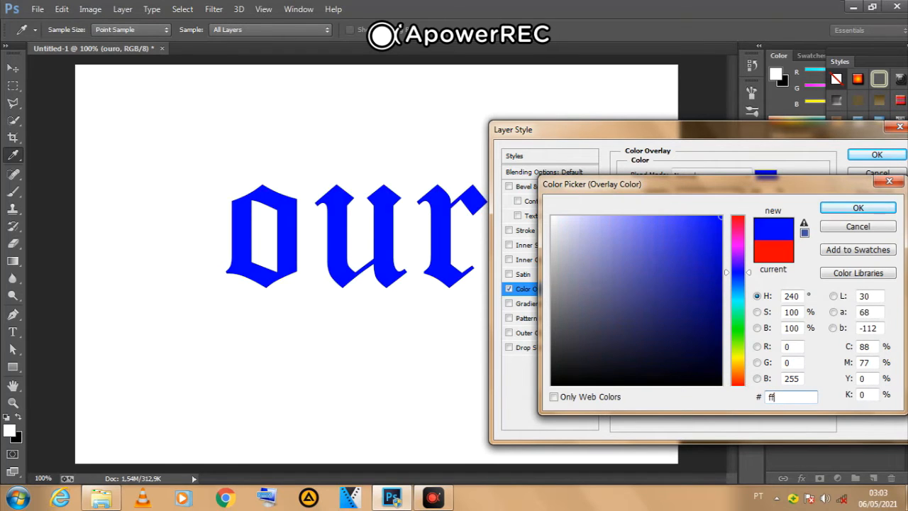
type("cc")
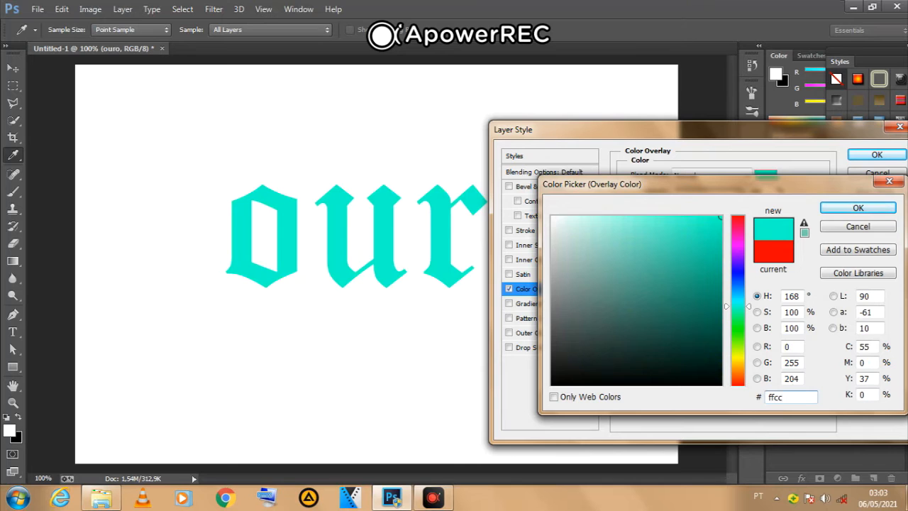
type("00")
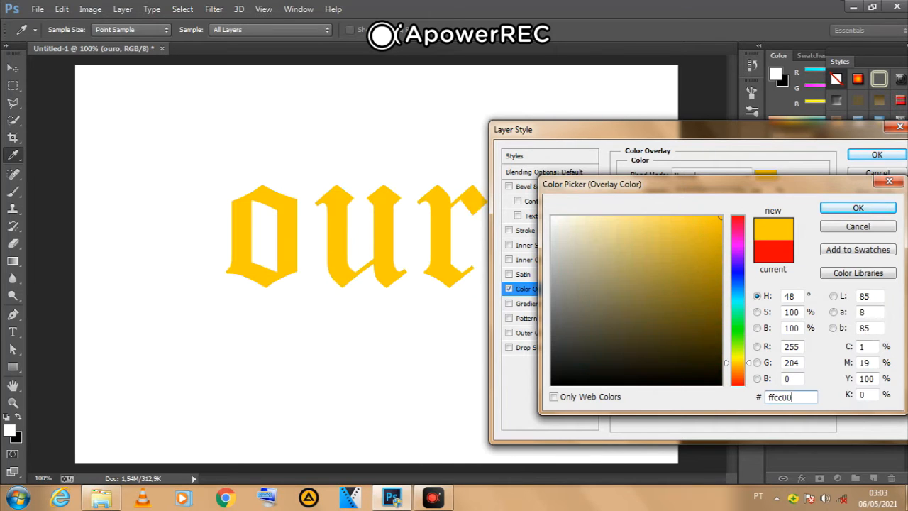
left_click(872, 213)
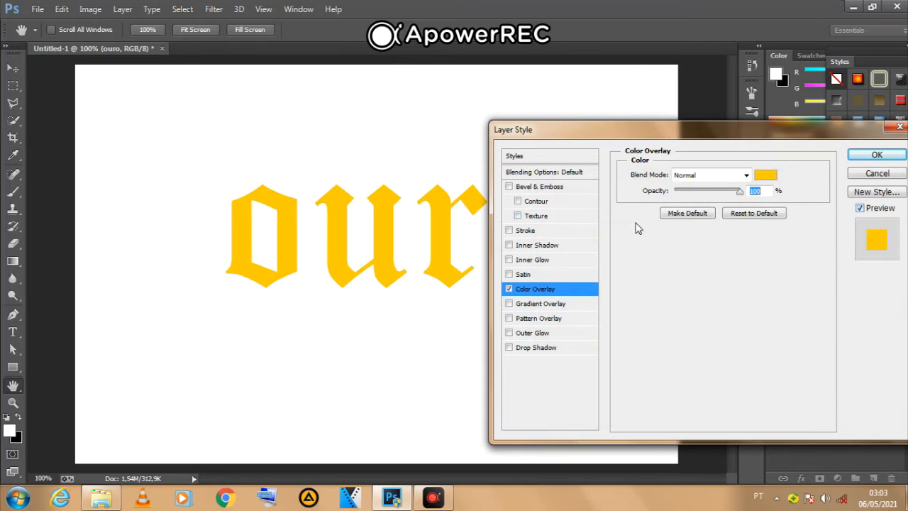
- Enable Bevel & Emboss on the text with a depth of 1000% and a size of 7 px
left_click(558, 187)
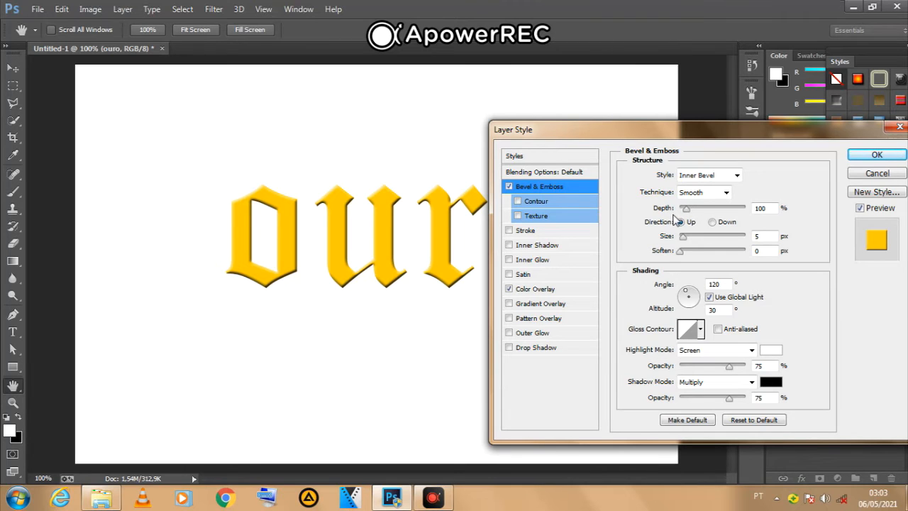
left_click_drag(685, 209, 753, 214)
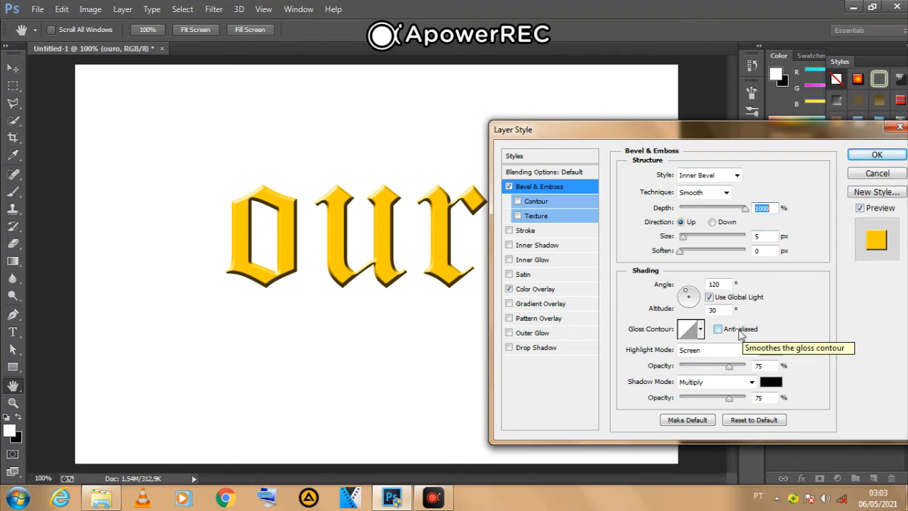
left_click(685, 241)
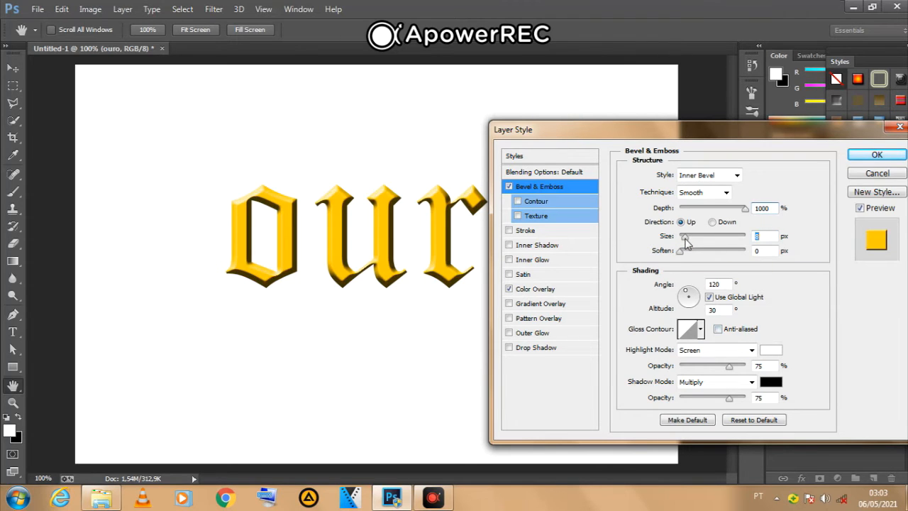
left_click_drag(685, 239, 685, 243)
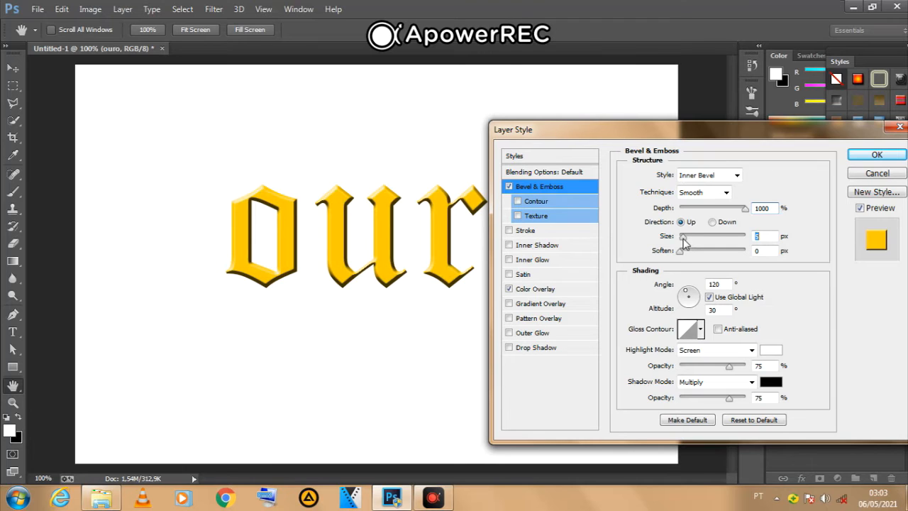
left_click_drag(685, 242, 686, 243)
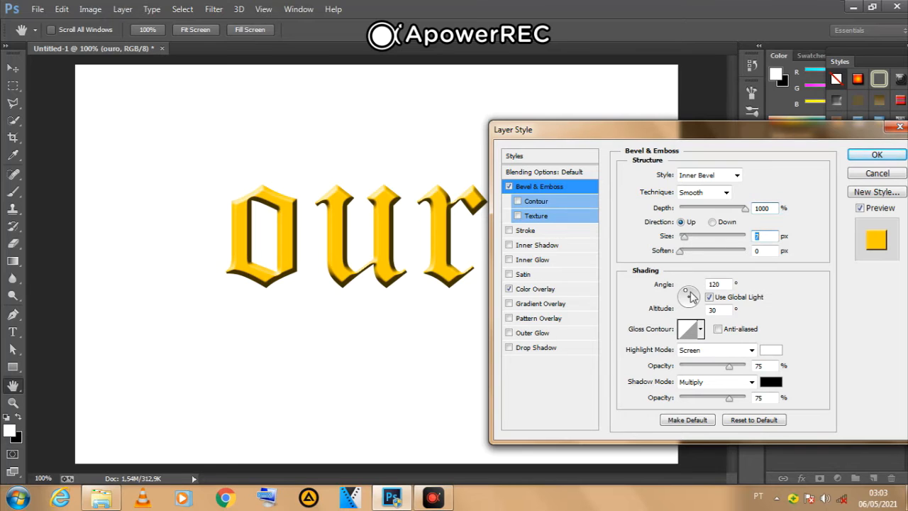
- Set the bevel's gloss contour to the Ring preset
left_click(700, 330)
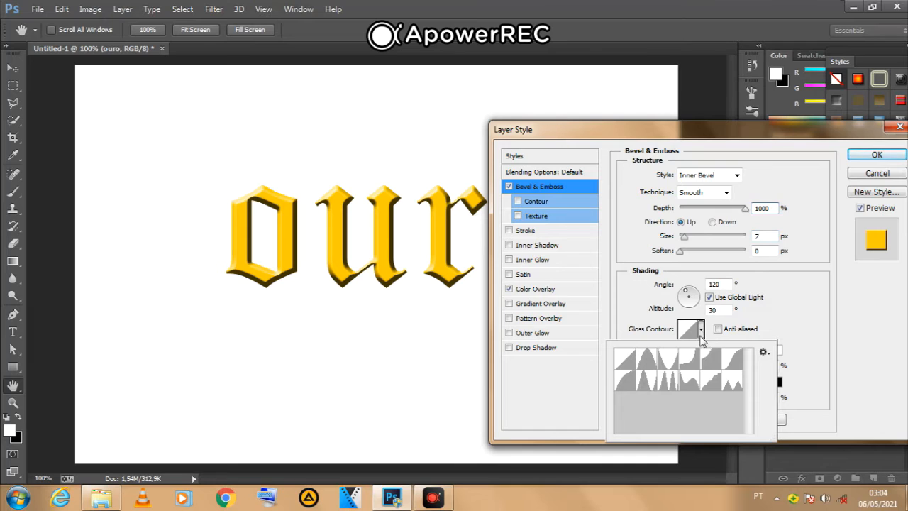
left_click(806, 313)
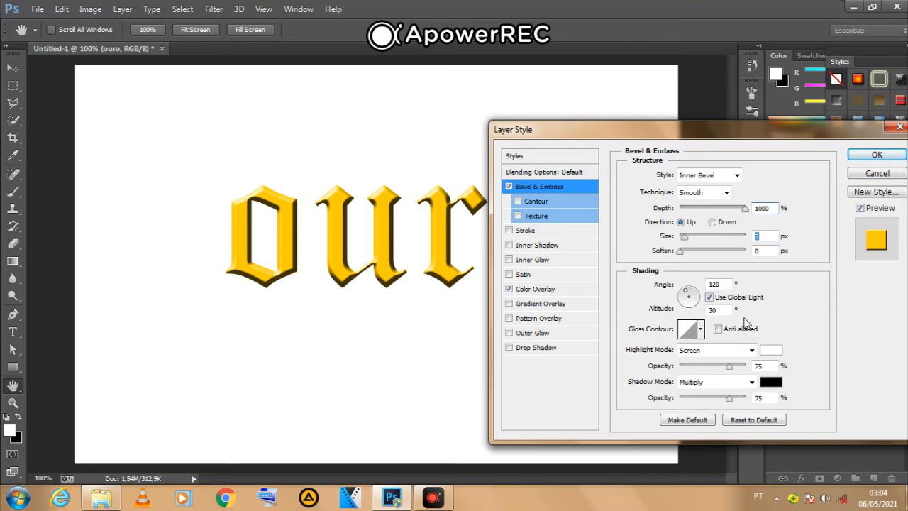
left_click(701, 331)
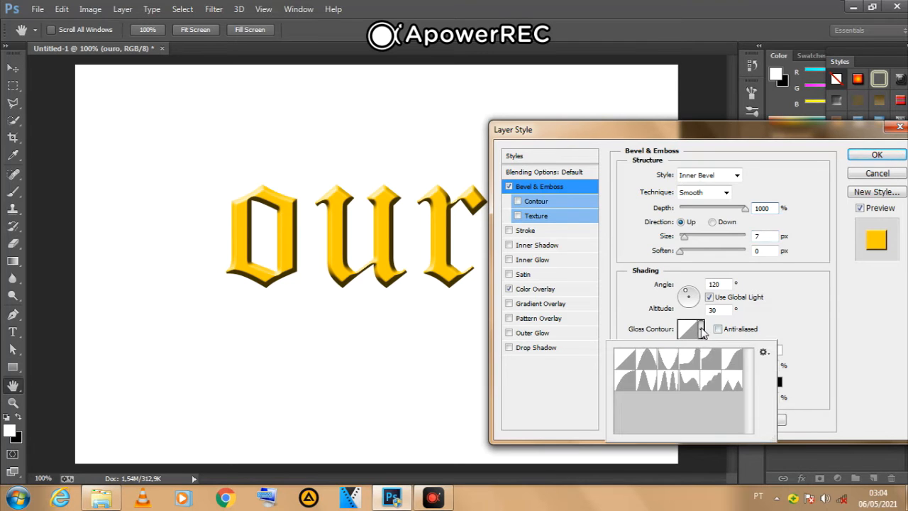
left_click(644, 384)
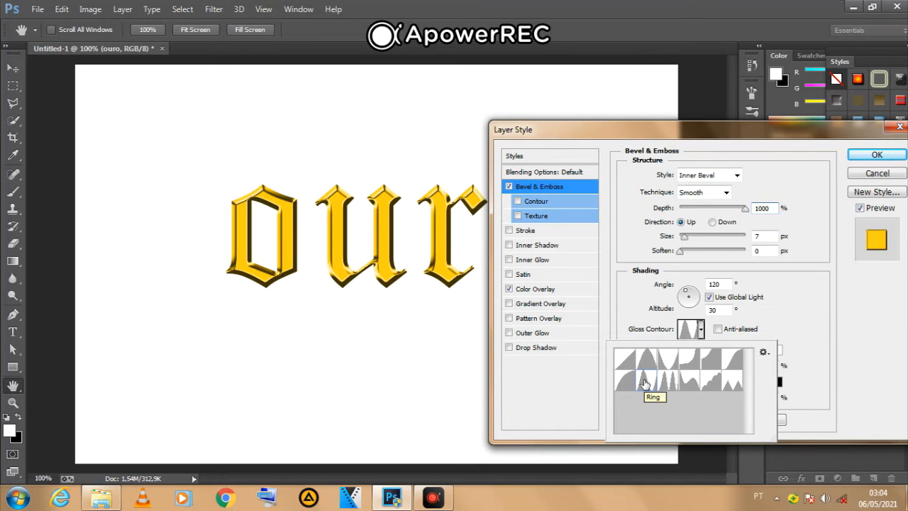
left_click(788, 320)
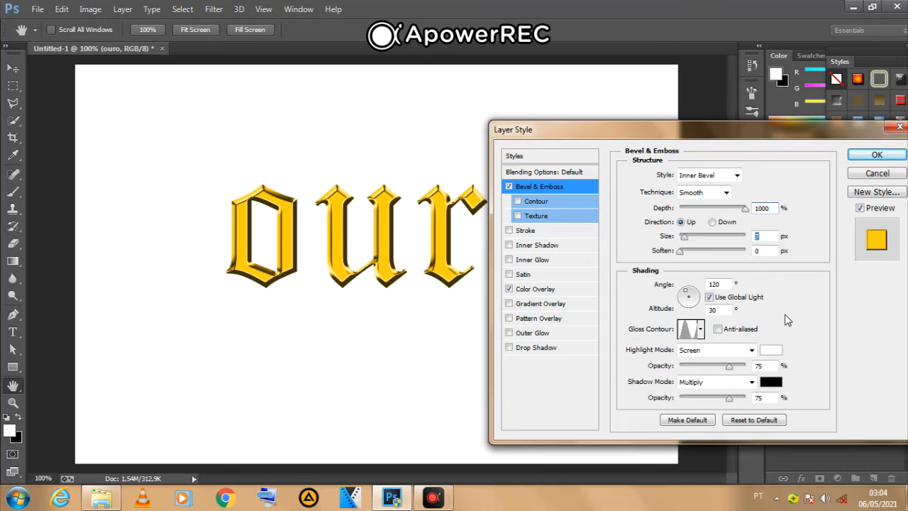
- Set the Bevel & Emboss shadow colour to #812700
left_click(770, 383)
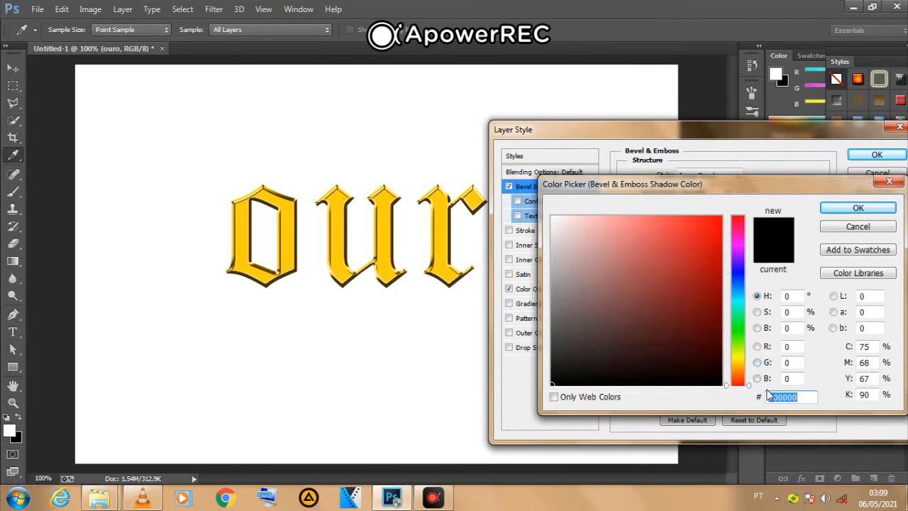
type("812")
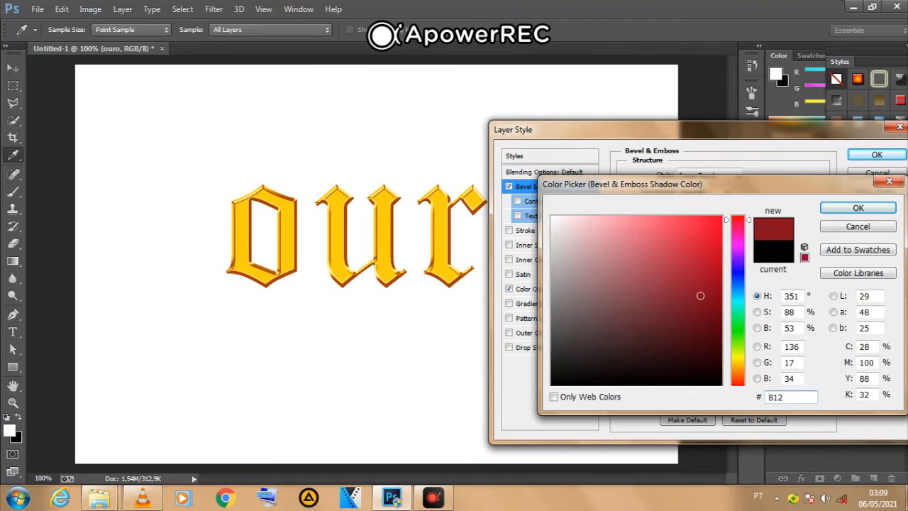
type("70")
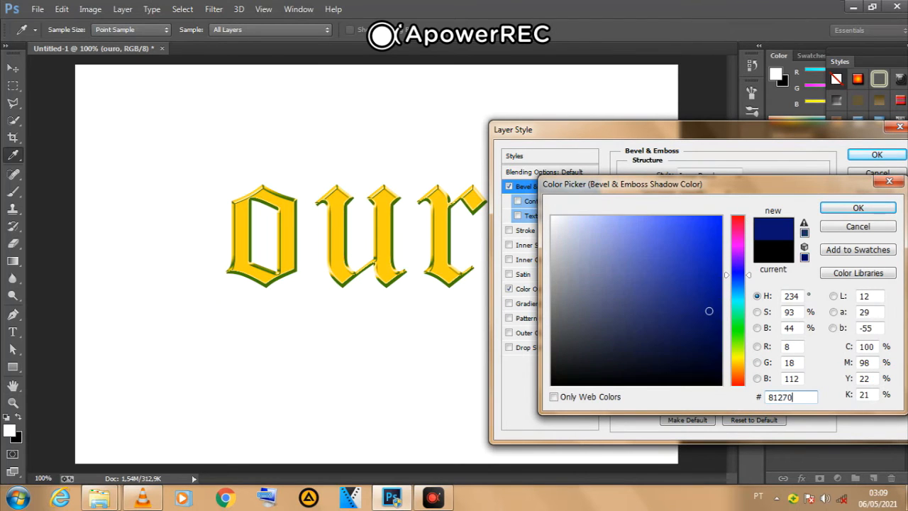
type("0")
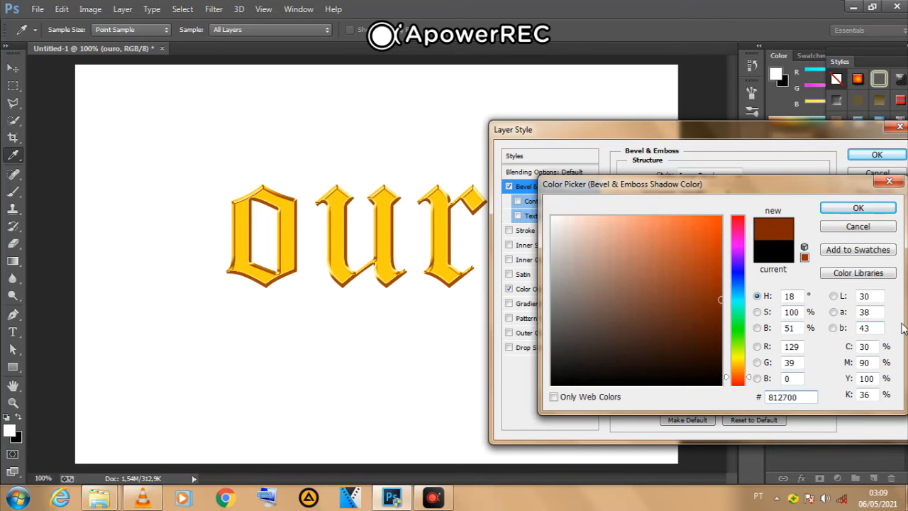
left_click(849, 210)
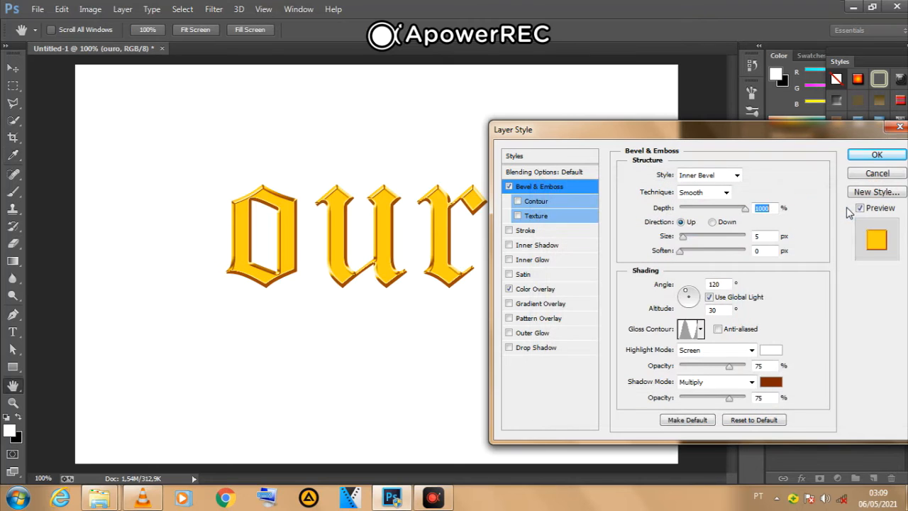
- Enable the bevel's Contour with a 100% range and its Texture with a scale of 1% and a depth of +6%
left_click(559, 199)
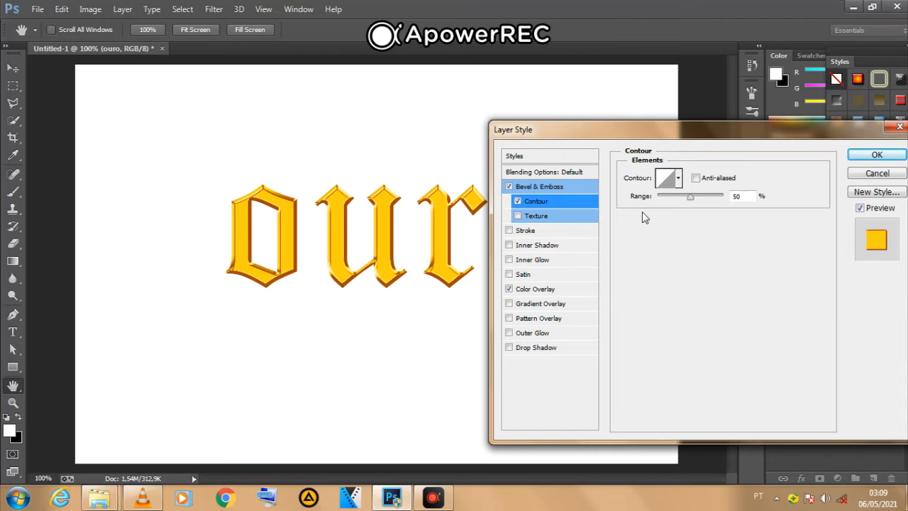
left_click_drag(689, 201, 721, 199)
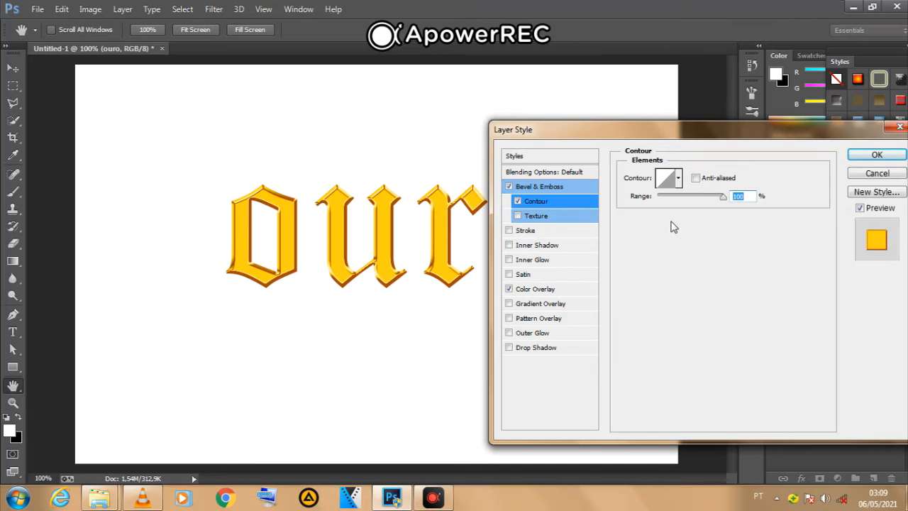
left_click(582, 216)
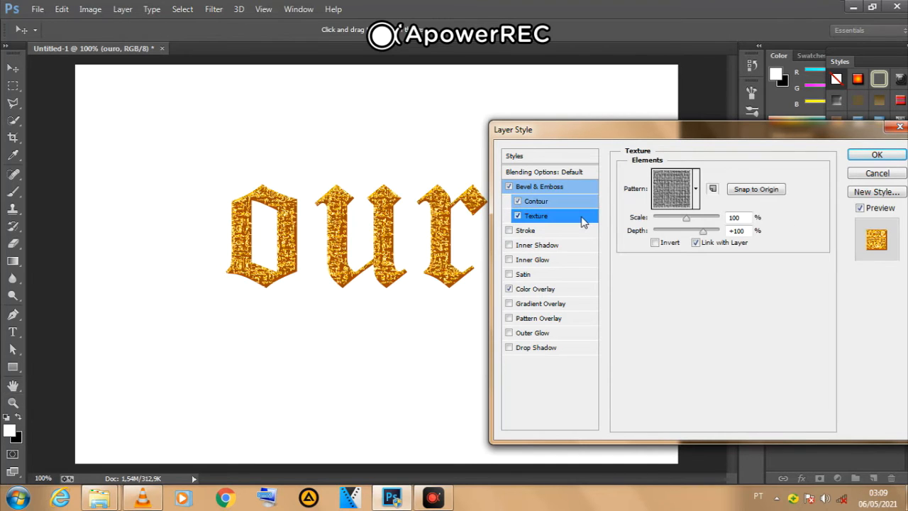
left_click(687, 221)
left_click_drag(687, 222, 655, 223)
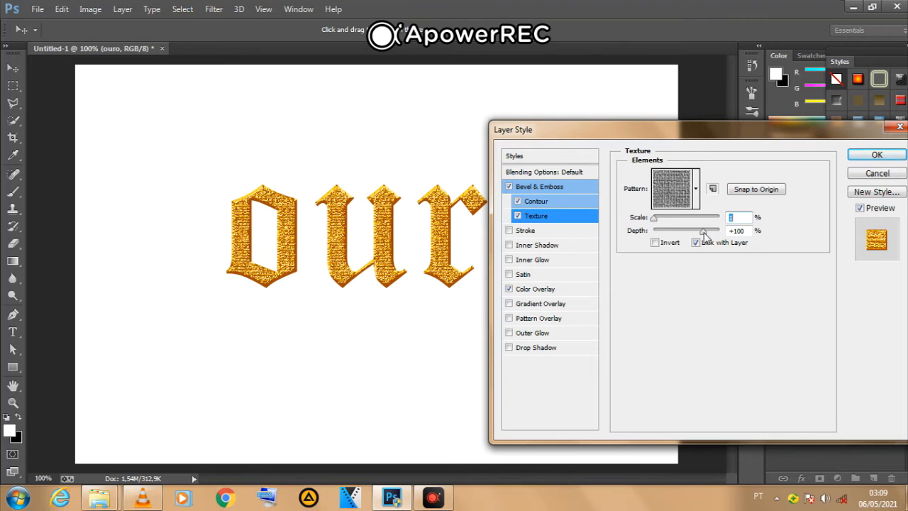
left_click_drag(703, 234, 686, 234)
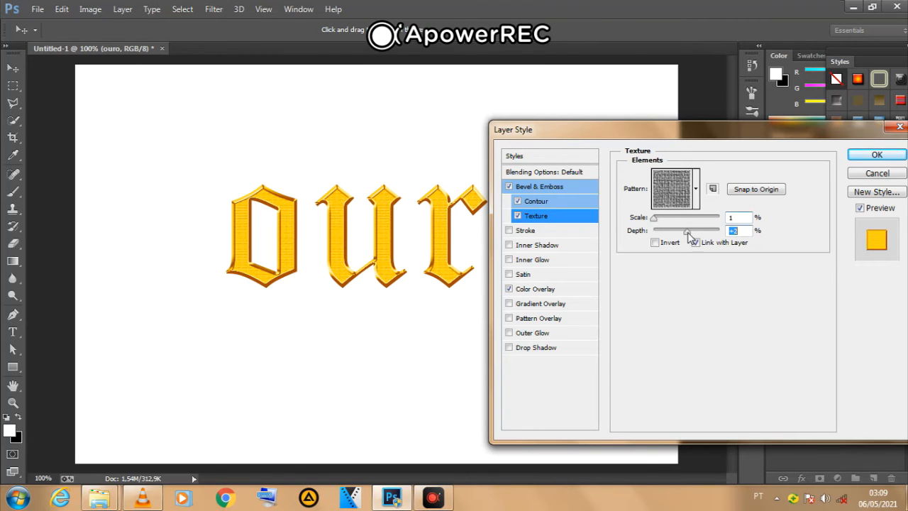
left_click_drag(688, 235, 690, 235)
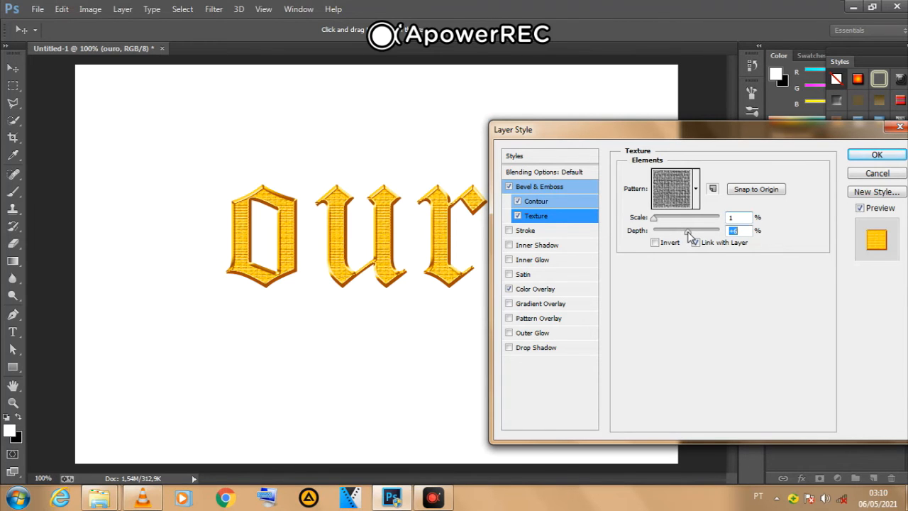
- Set the bevel texture's depth to +2%
left_click(739, 231)
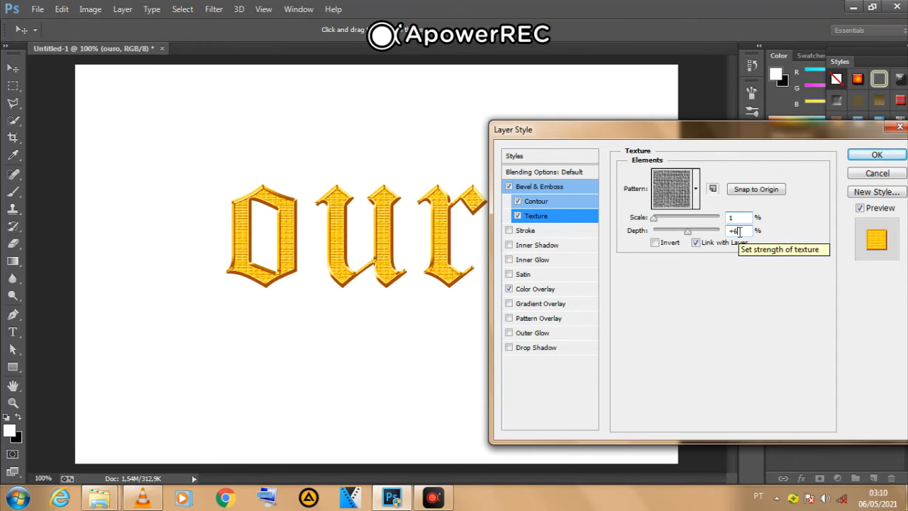
key("BackSpace")
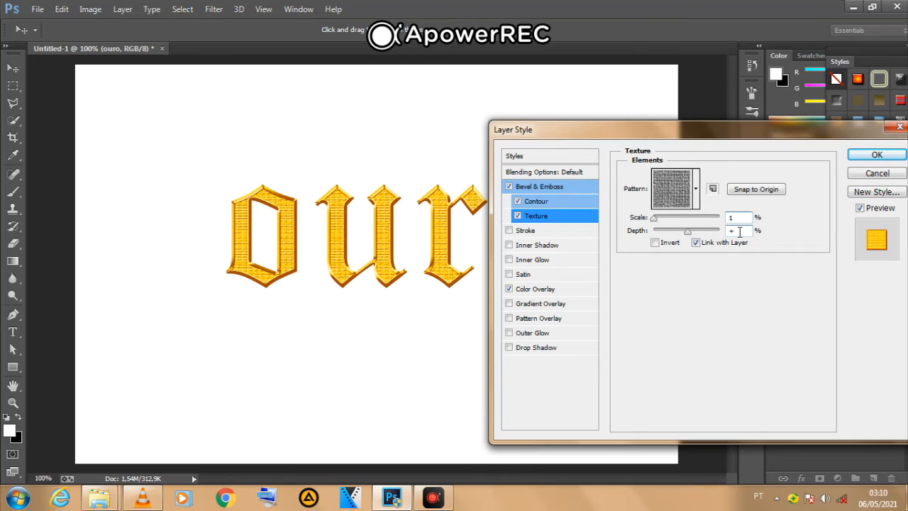
type("2")
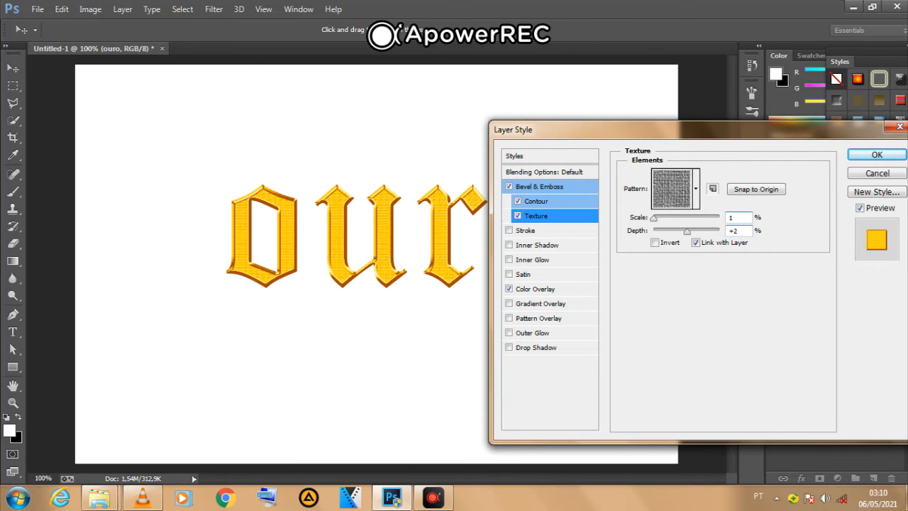
left_click(649, 237)
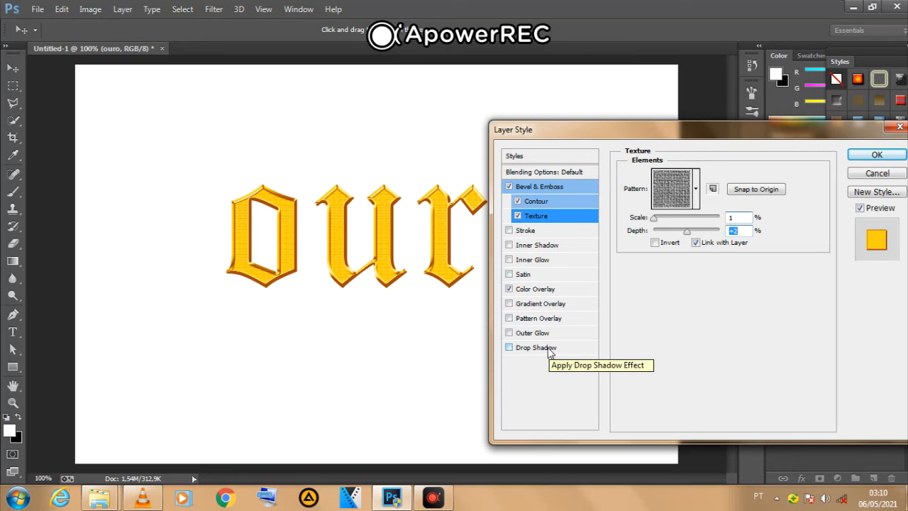
- Add a drop shadow to the text with 60% opacity and a size of 21 px, and apply the layer style
left_click(536, 348)
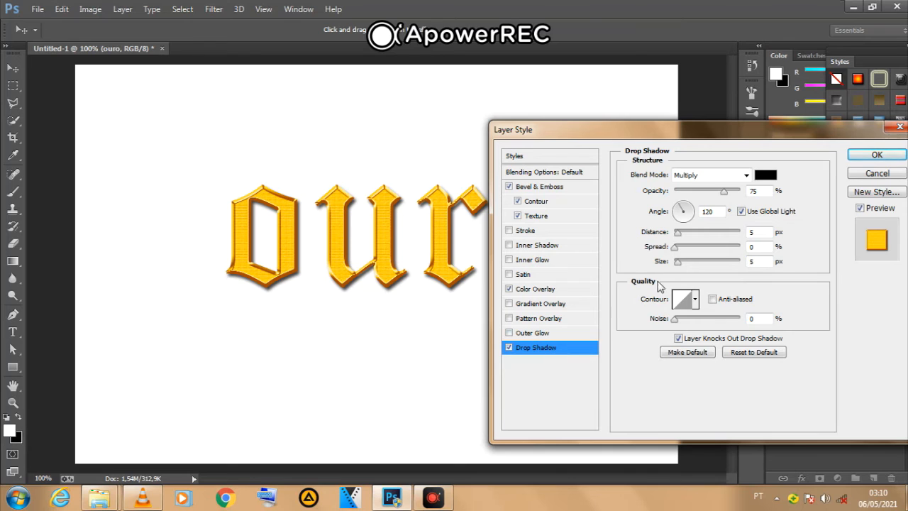
left_click(724, 193)
left_click_drag(724, 196, 714, 198)
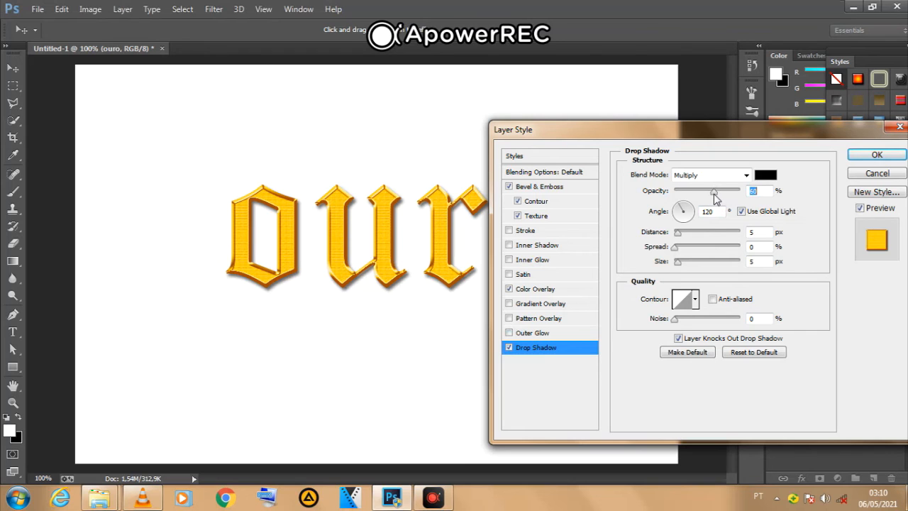
left_click(678, 262)
left_click_drag(678, 264, 685, 265)
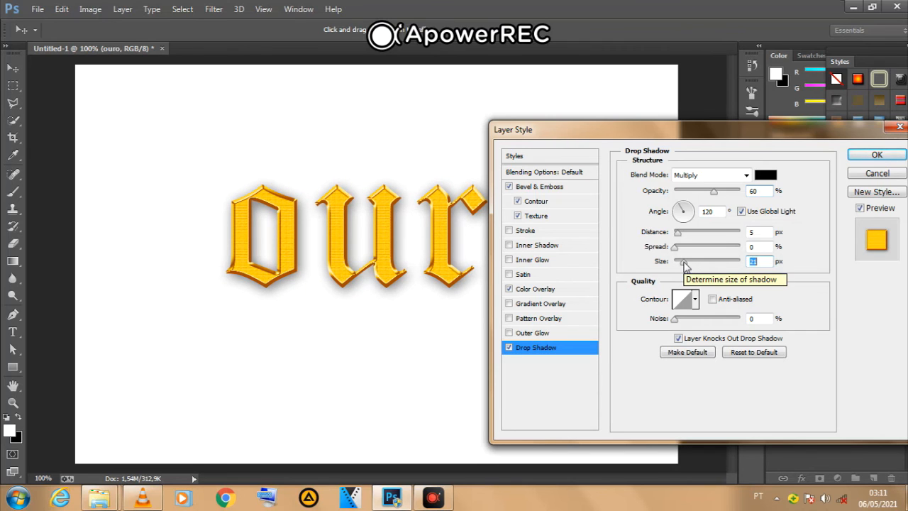
left_click(872, 156)
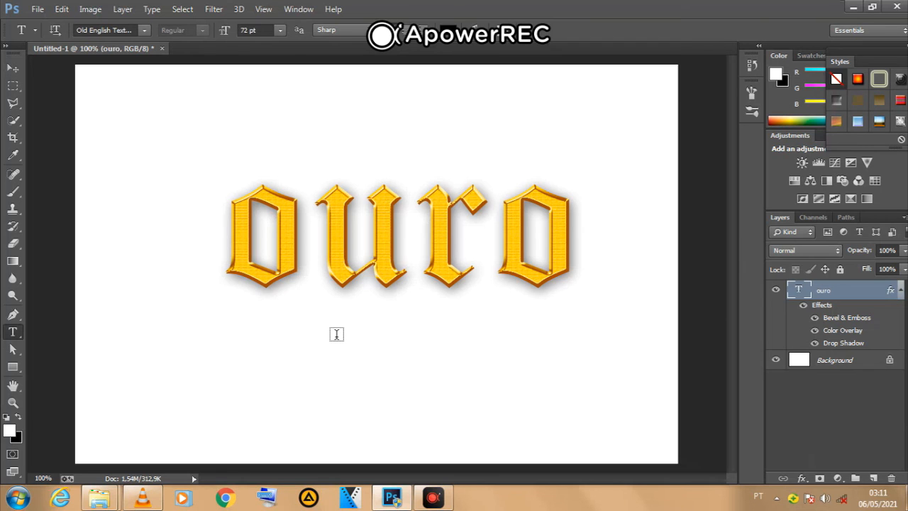
- Save a copy of the image as a PNG named "liu" on drive D, with smallest/slow compression and no interlacing
left_click(38, 10)
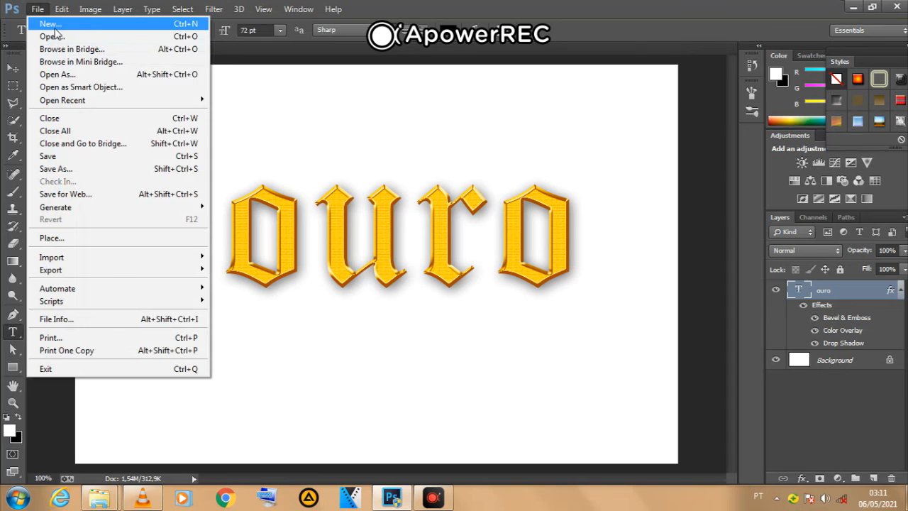
left_click(81, 173)
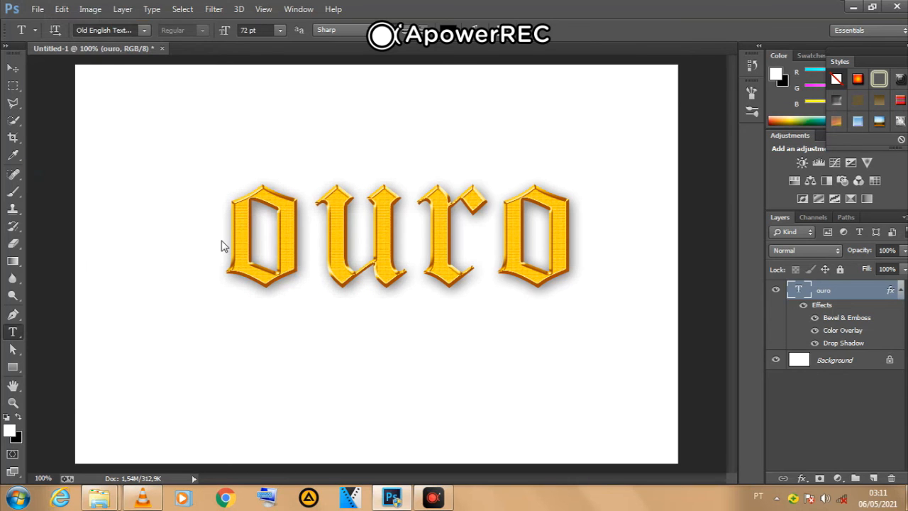
type("liu")
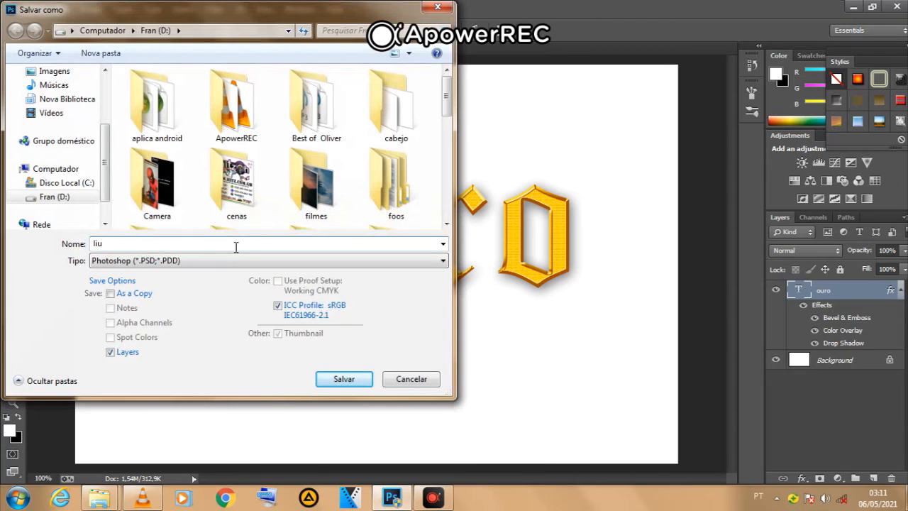
left_click(231, 261)
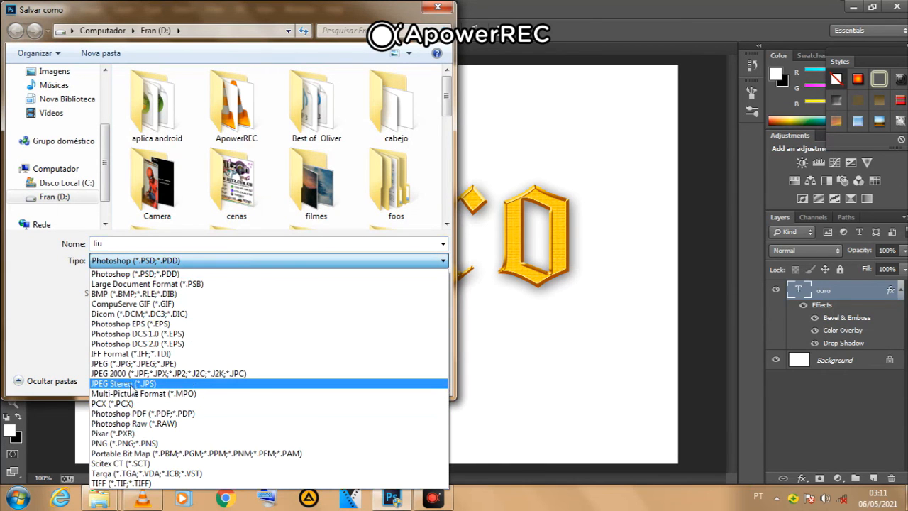
left_click(129, 443)
left_click(342, 374)
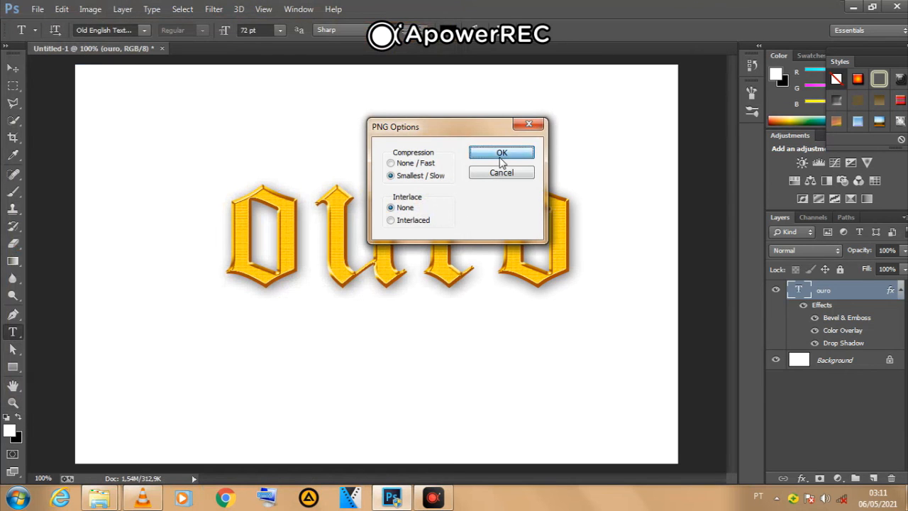
left_click(500, 160)
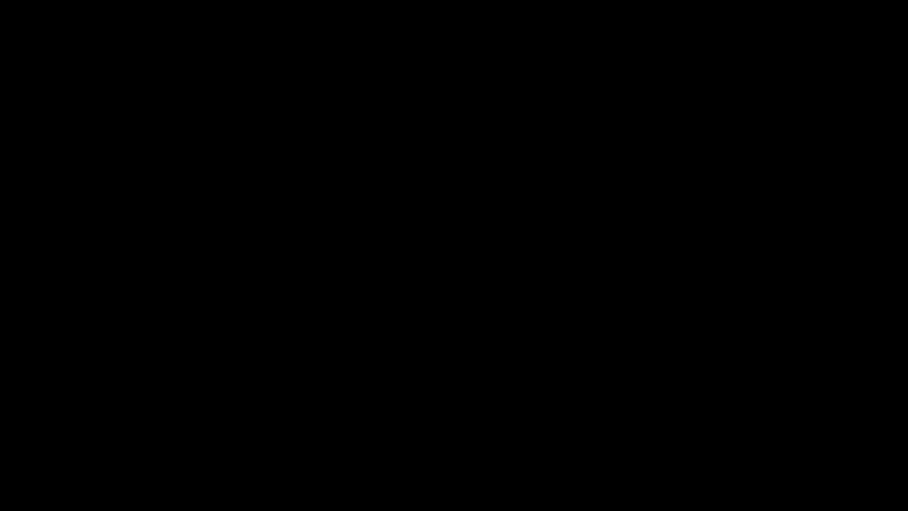